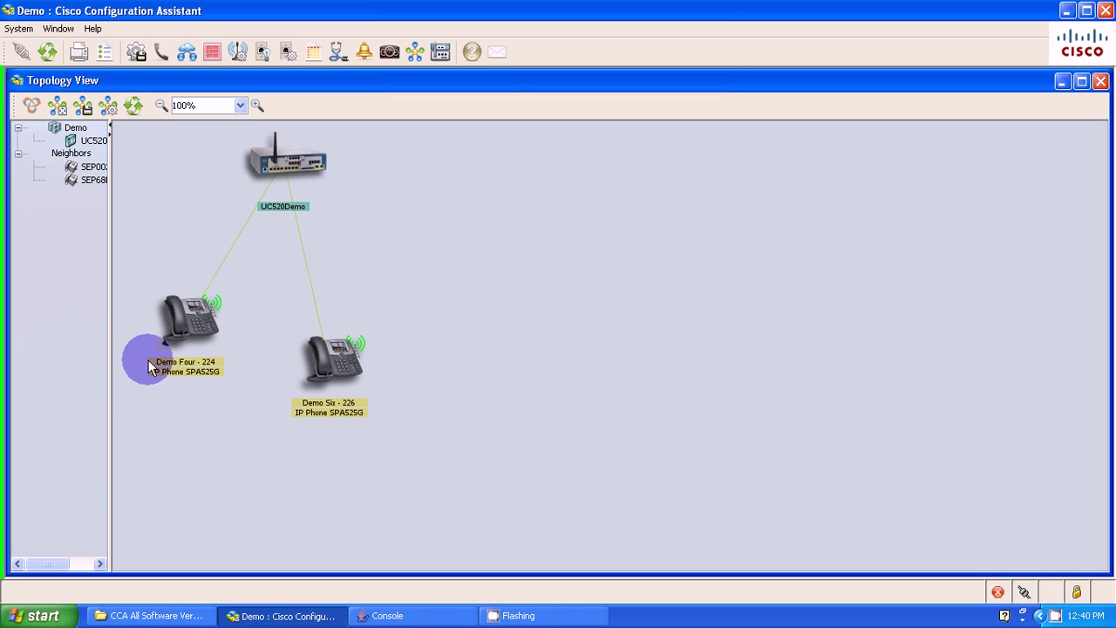
- Launch a Windows Command Prompt through Start > Run with cmd
click(39, 615)
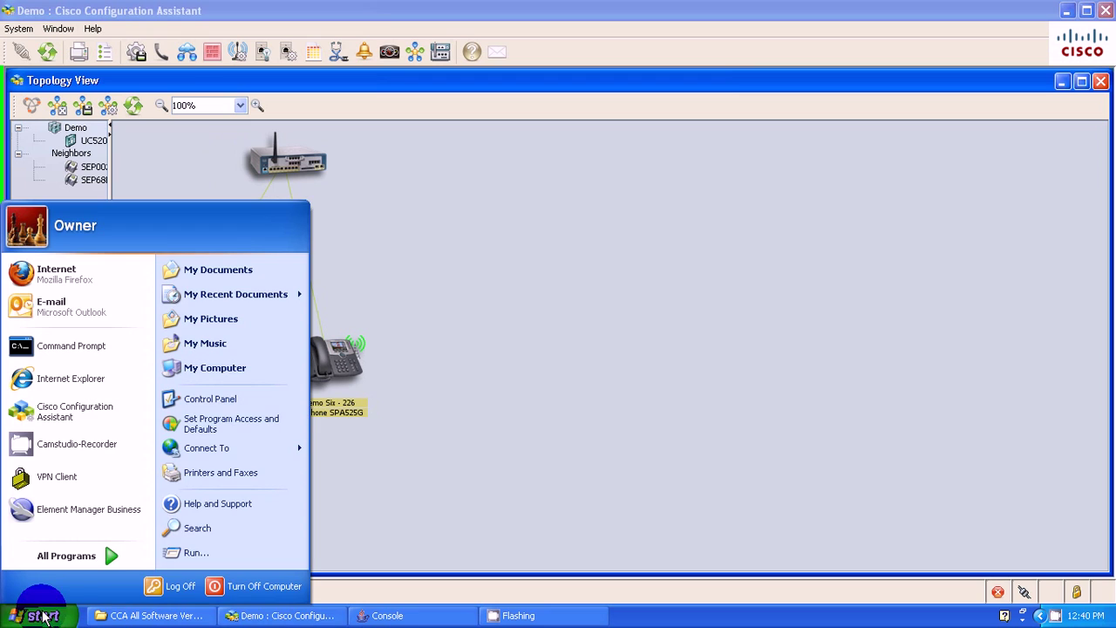
click(184, 554)
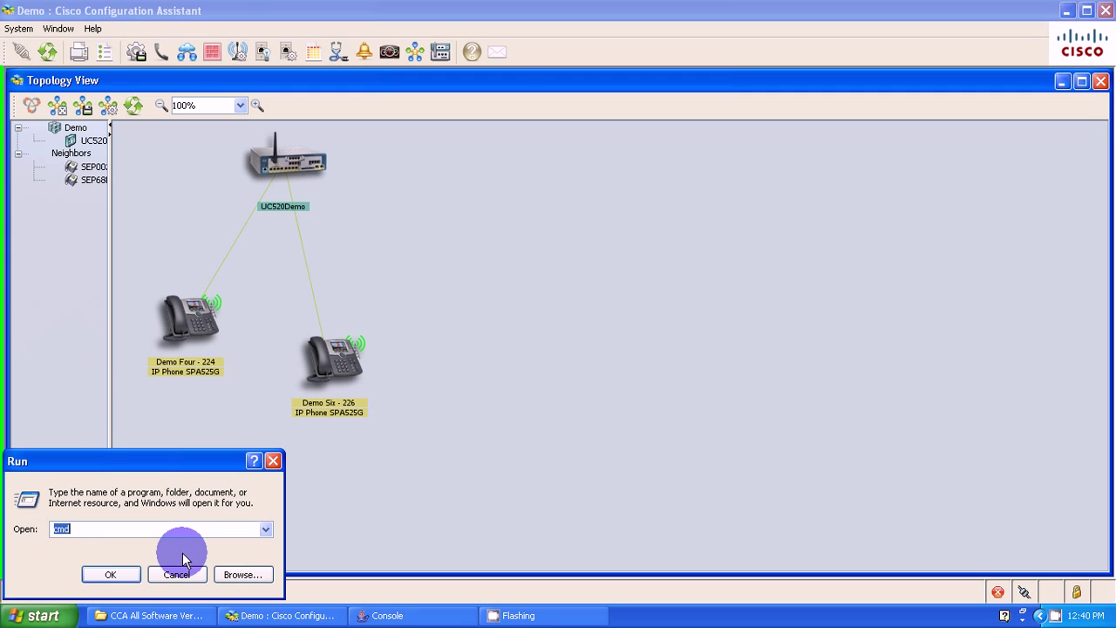
key(Return)
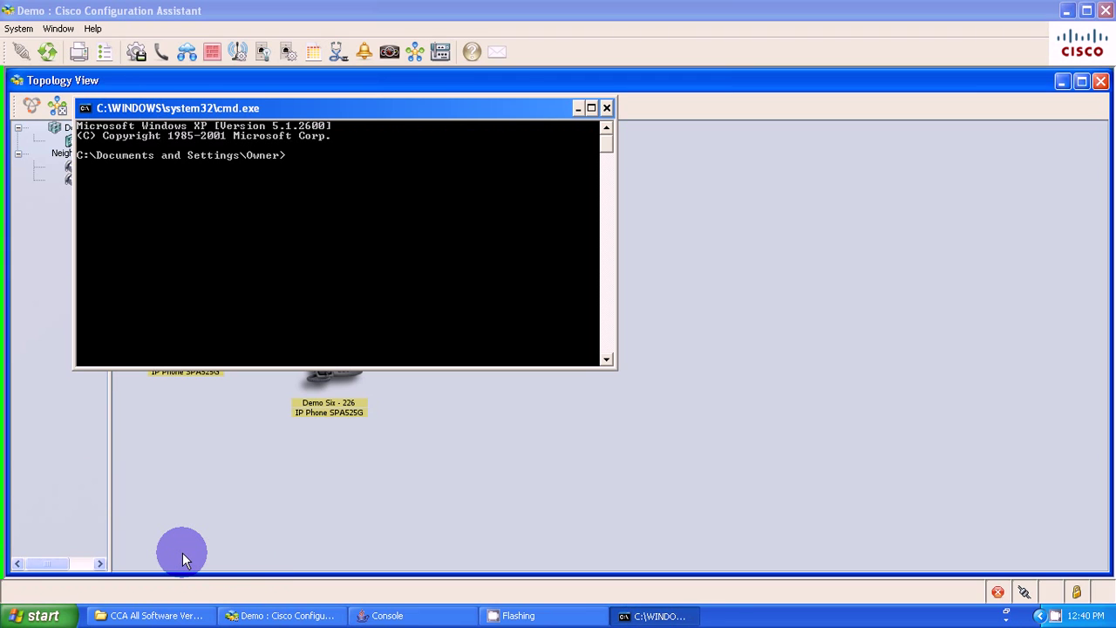
text(ipconf)
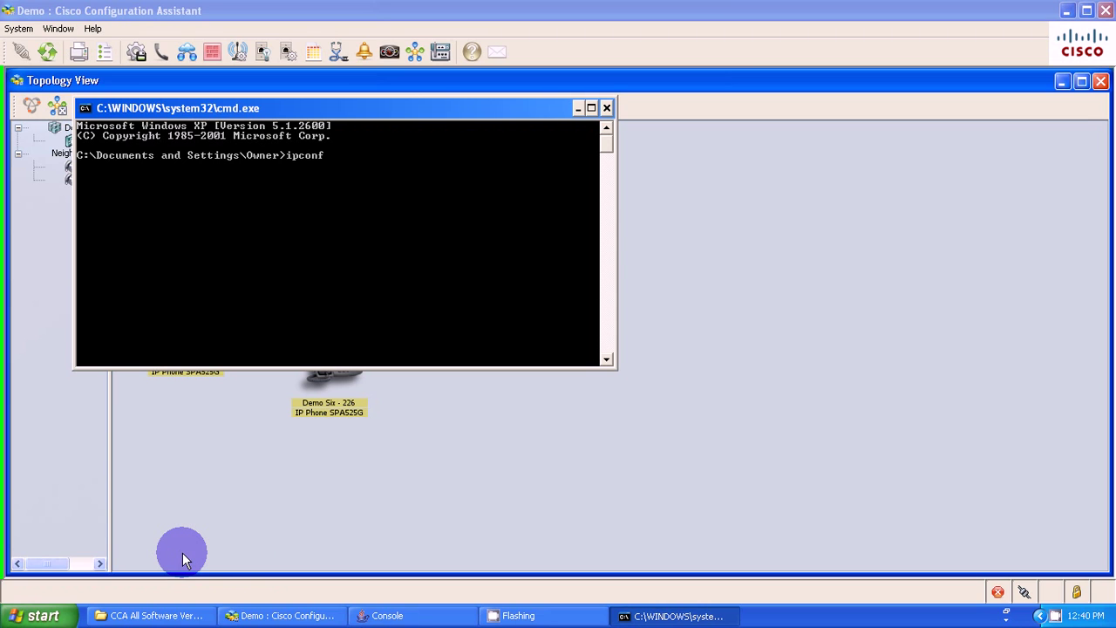
text(ig /all)
key(Return)
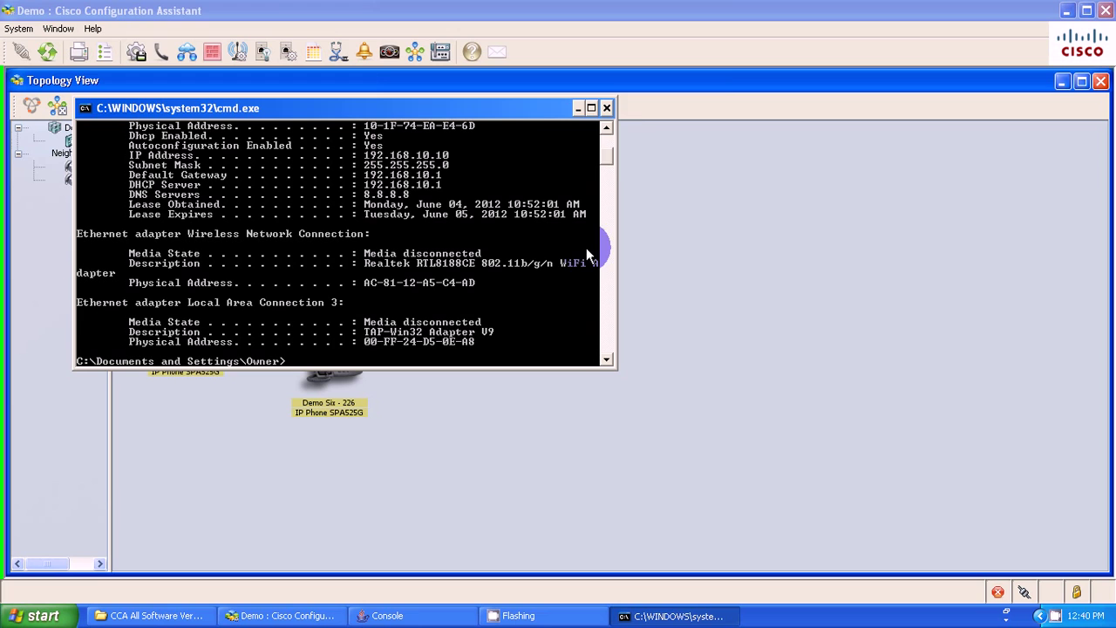
click(605, 126)
click(605, 126)
click(605, 127)
click(605, 126)
click(605, 127)
click(605, 126)
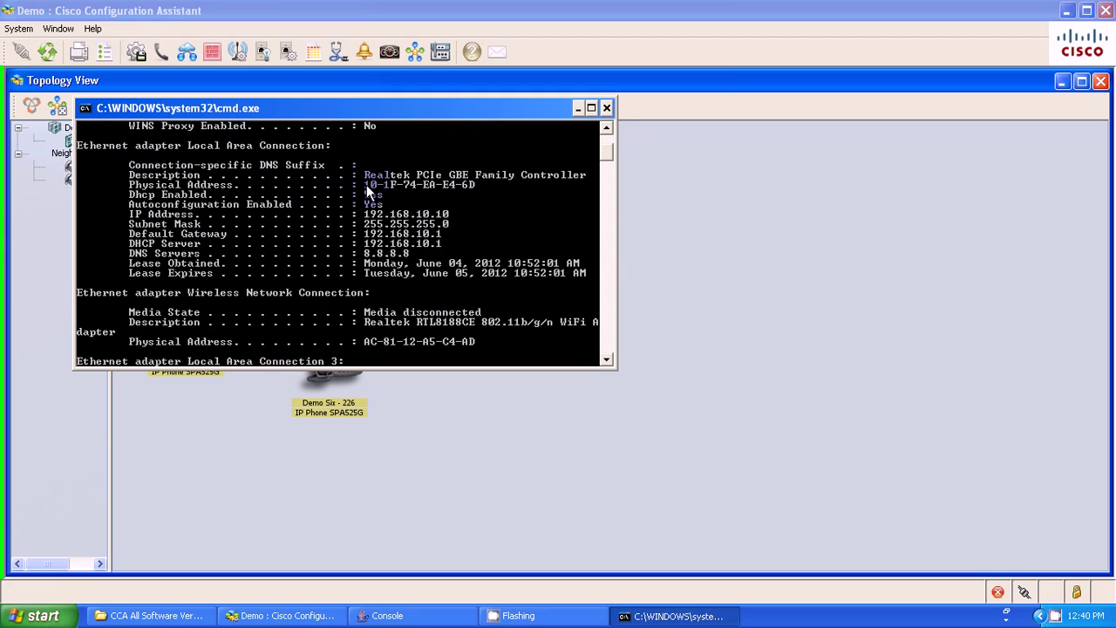
drag(403, 174, 427, 184)
- Close the command prompt and bring up Users and Phones in Configuration Assistant
click(605, 107)
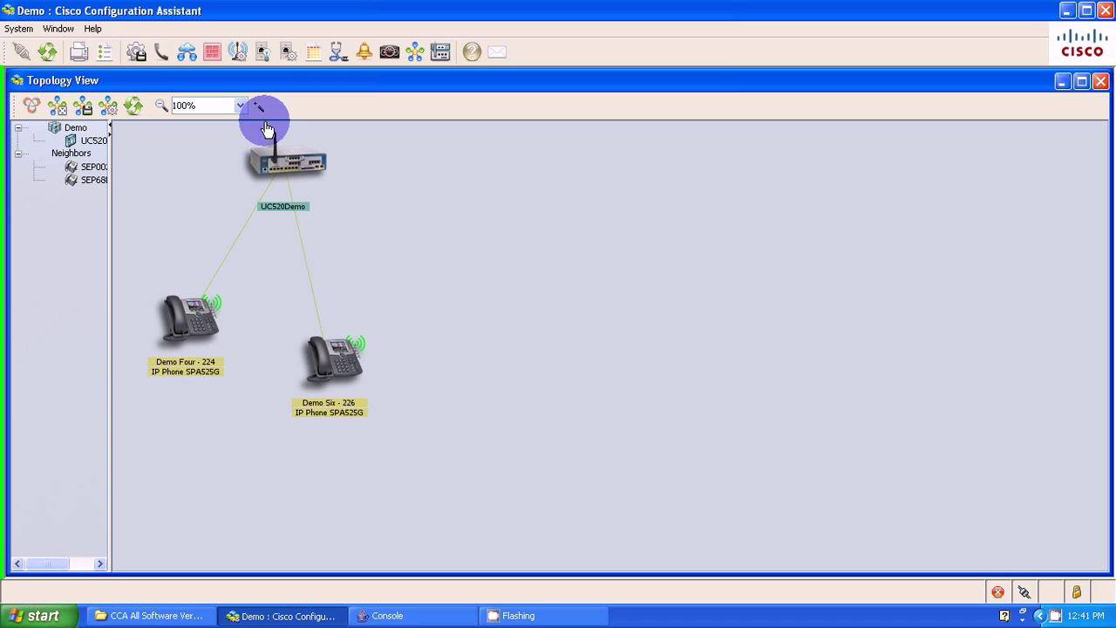
click(158, 54)
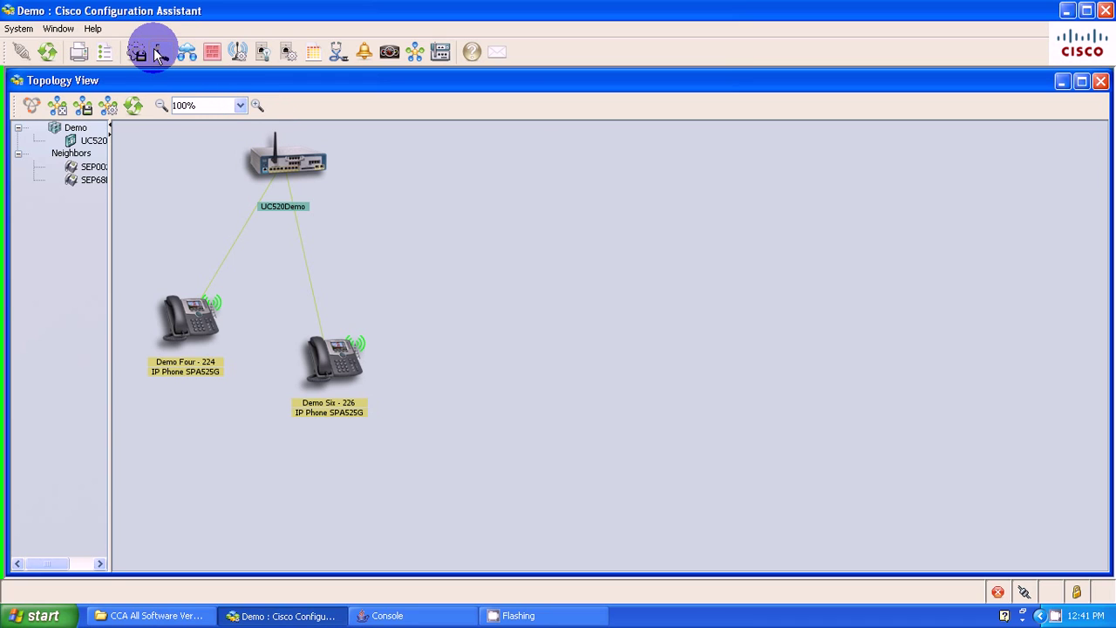
click(154, 61)
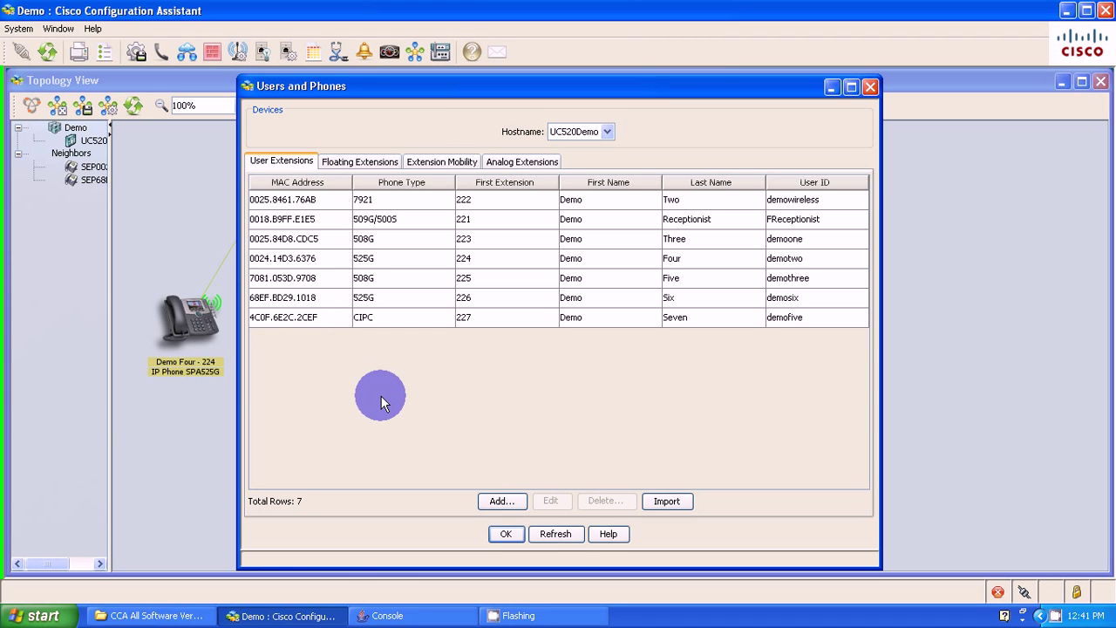
- Add a new phone and enter MAC address 101F.74EA.E46D
click(497, 502)
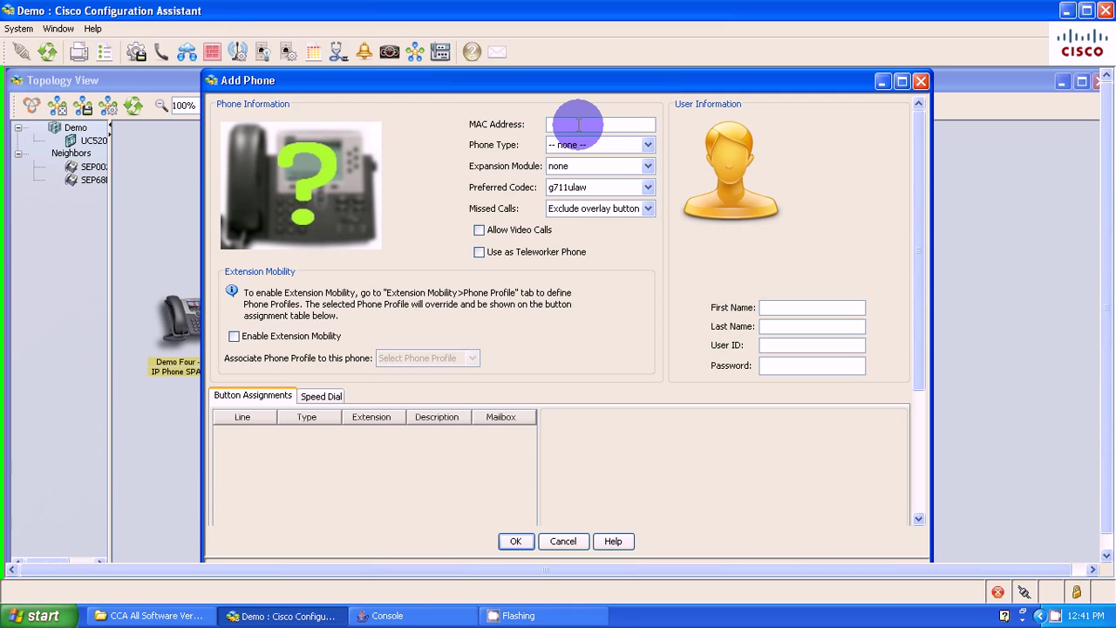
click(578, 125)
text(101F.74)
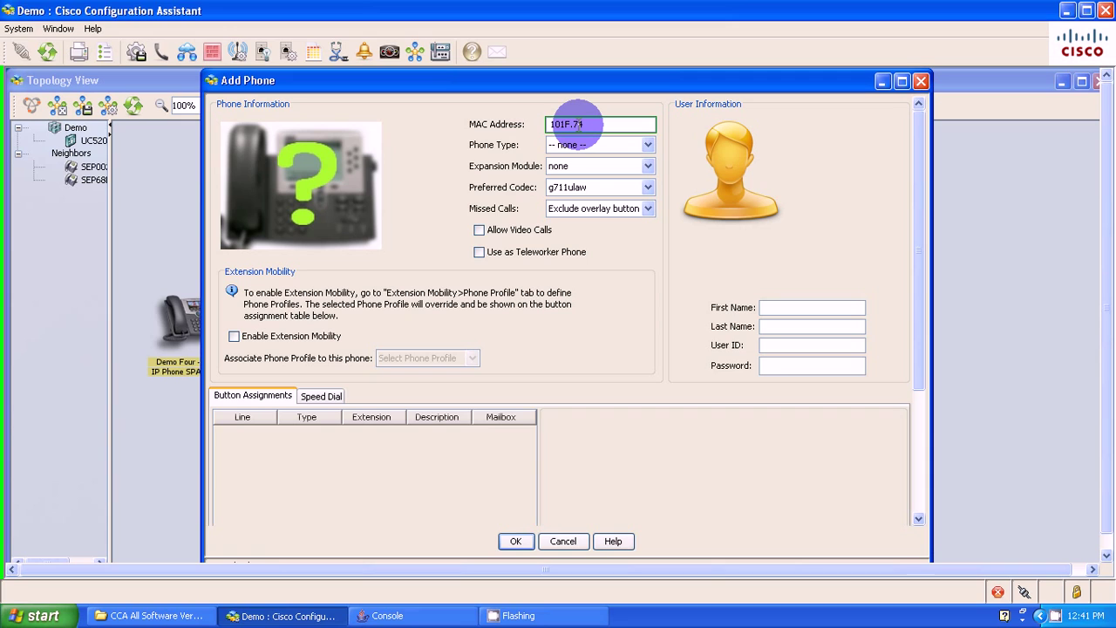
text(EA.E46D)
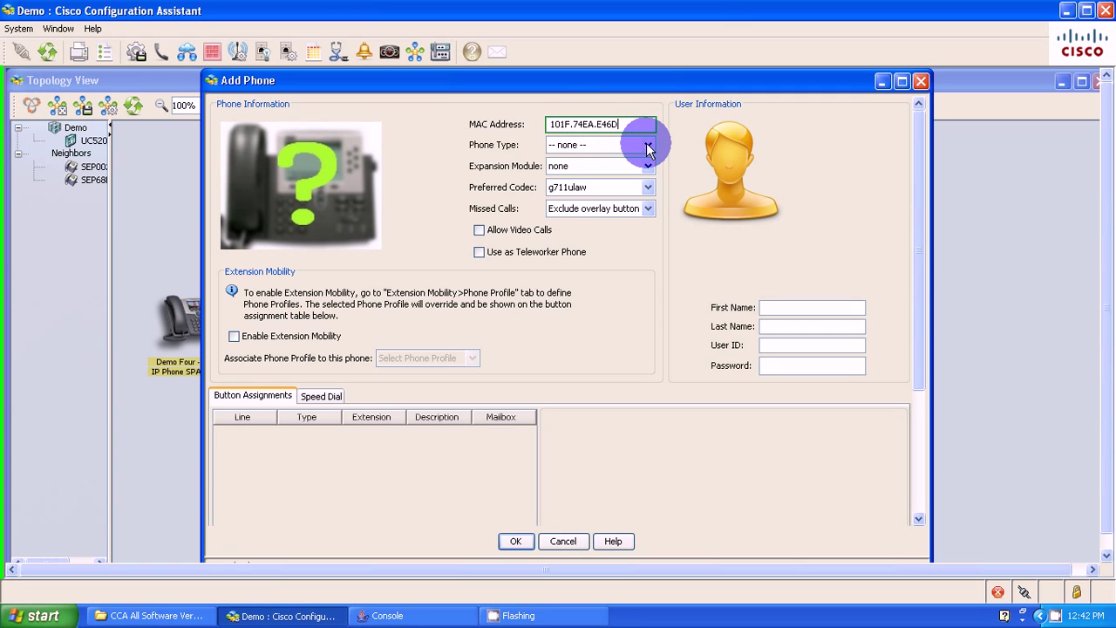
- Set the phone type to CIPC and allow video calls
click(647, 146)
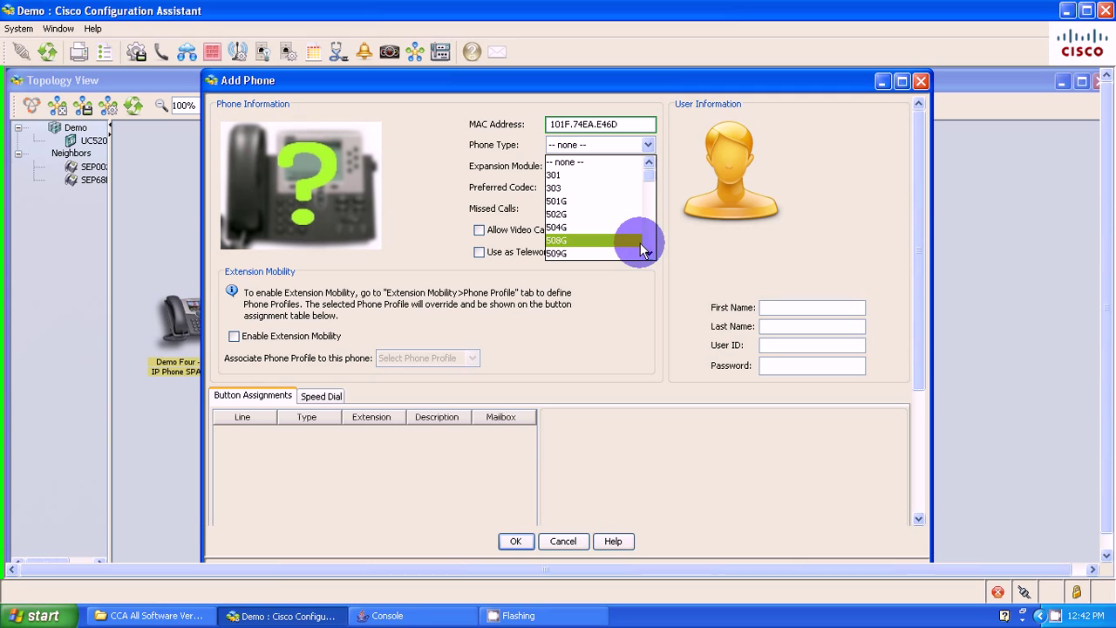
scroll(645, 231, down, 12)
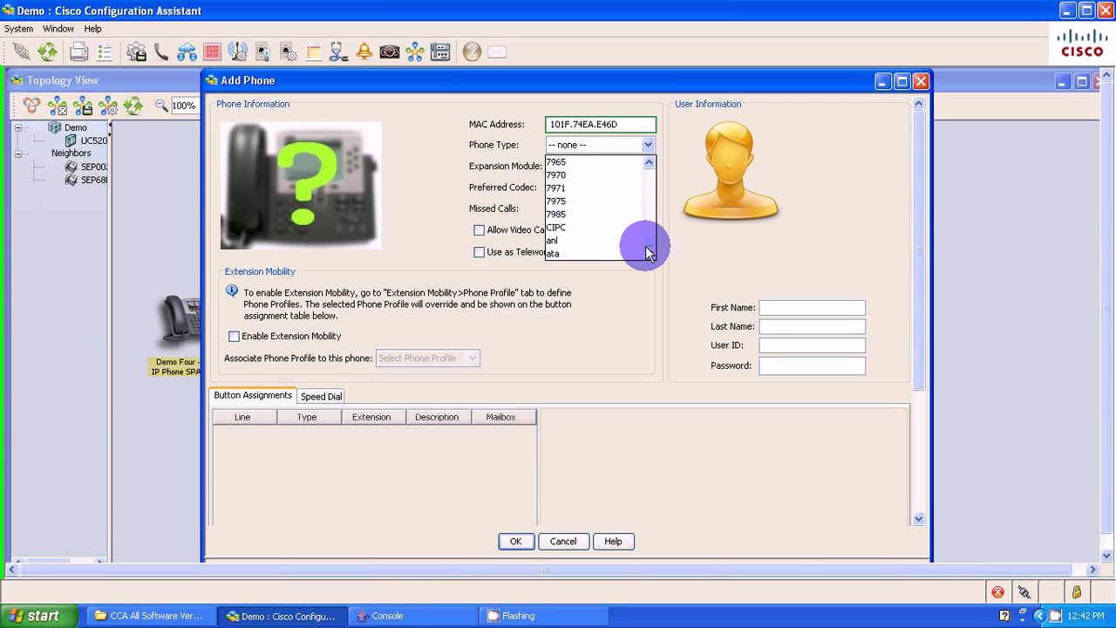
click(583, 228)
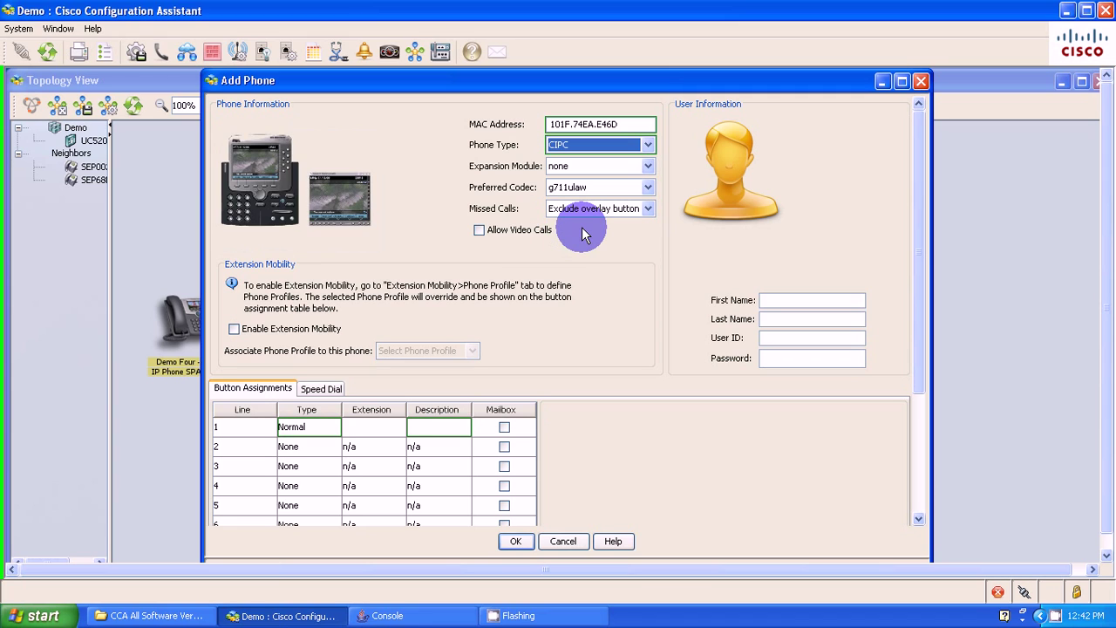
click(481, 231)
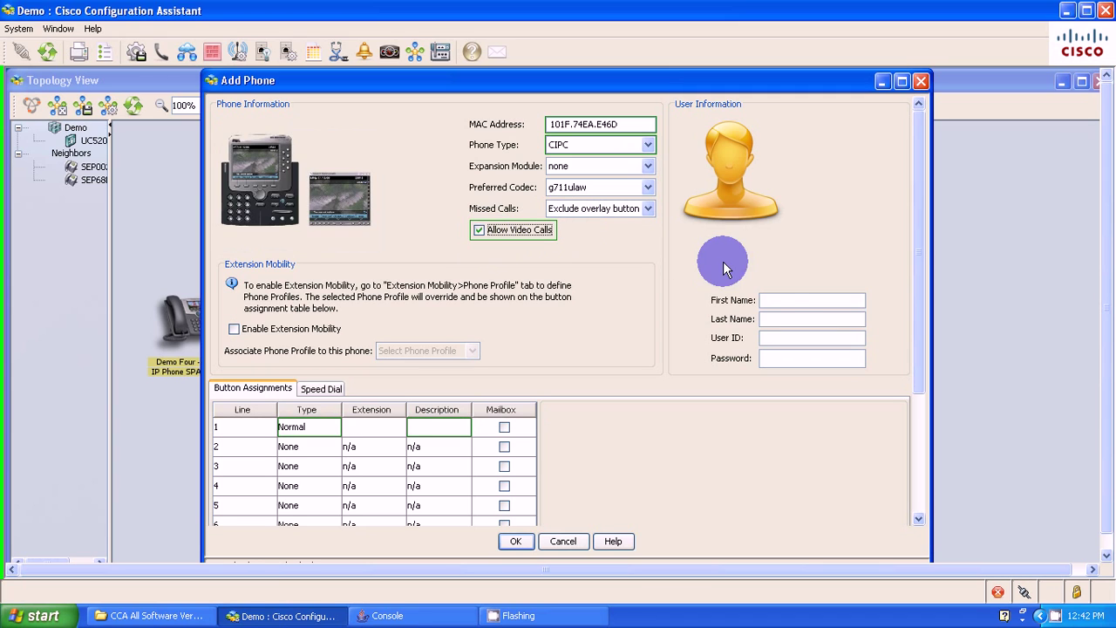
- Assign user first name 'IP', last name 'Communicator', and fill in the user ID
click(776, 300)
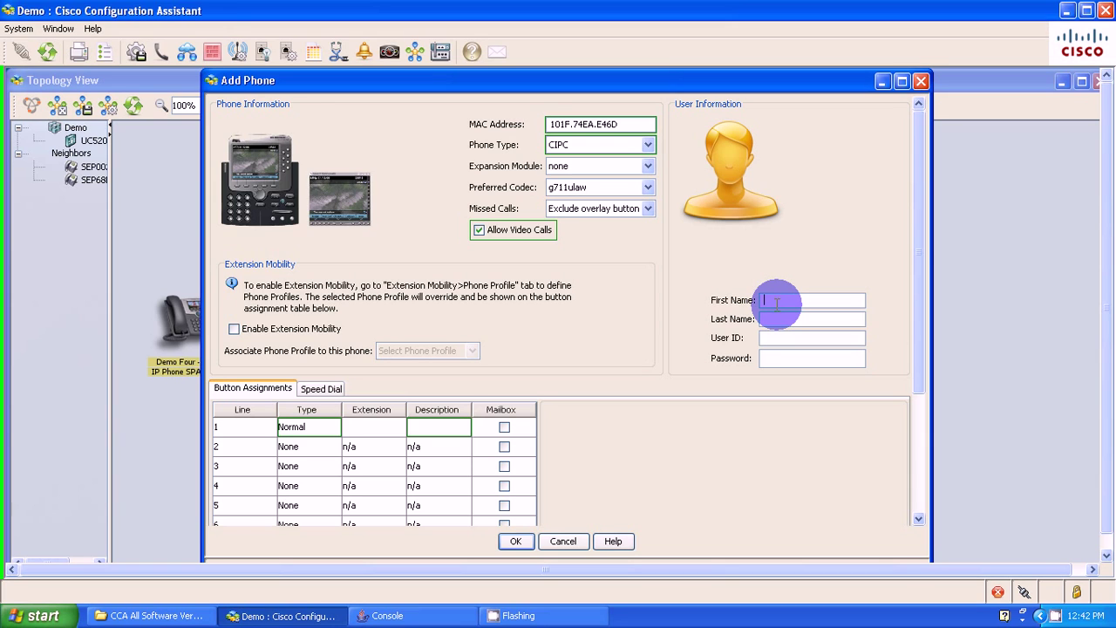
text(IP)
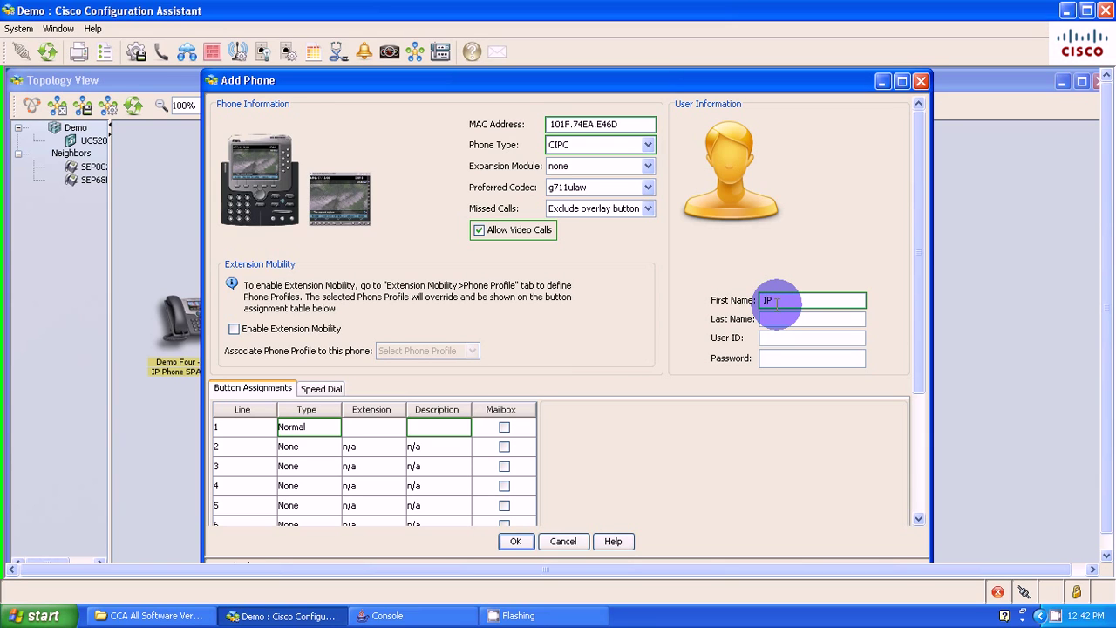
key(Tab)
text(Communica)
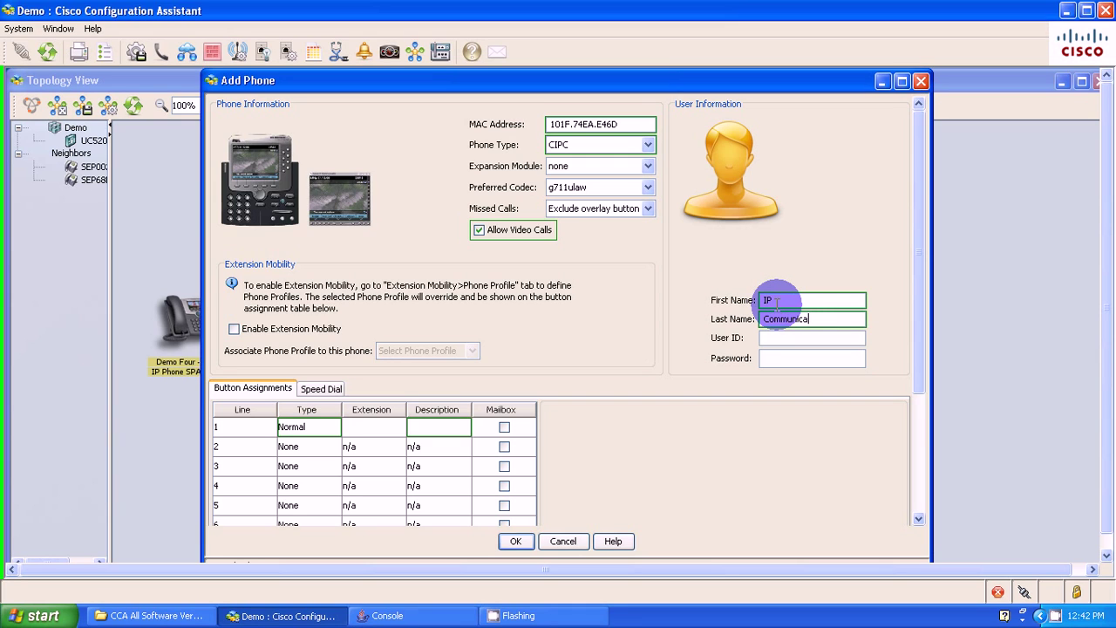
text(tor)
key(Tab)
text(ipc)
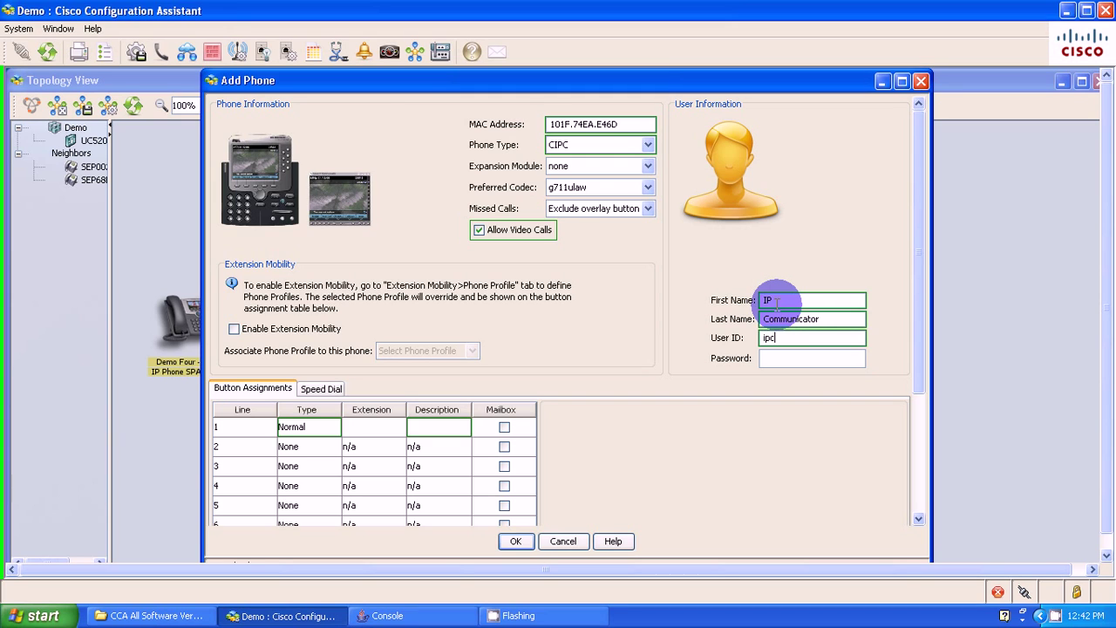
text(ommunicatorcisco1)
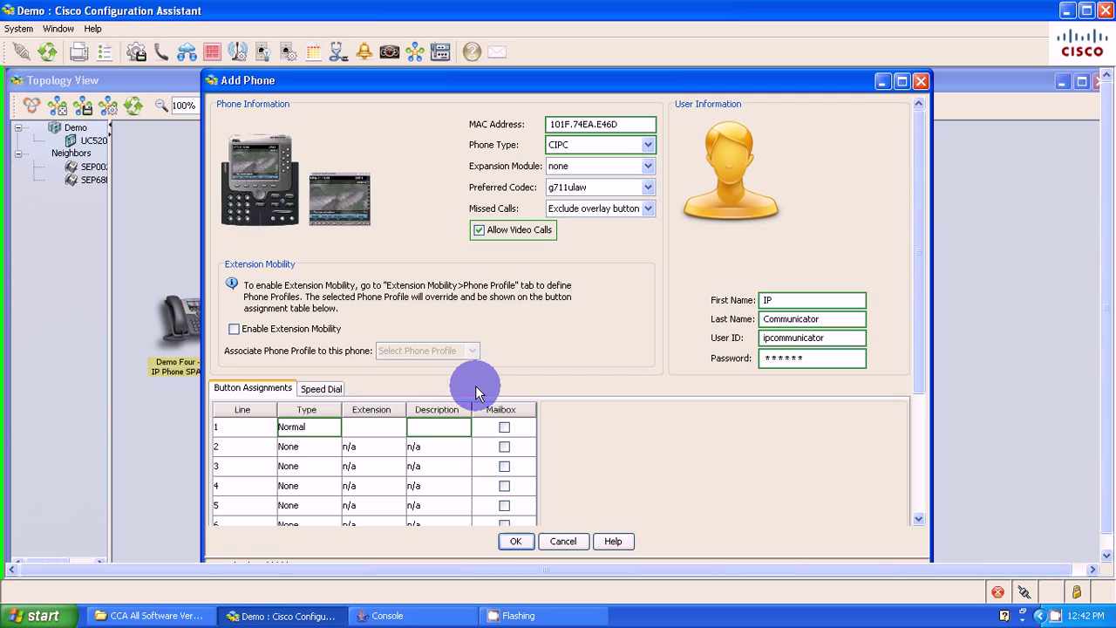
- Give line 1 (extension 228) button label '228 IP Comm.' and description 'IP Communicator'
click(381, 430)
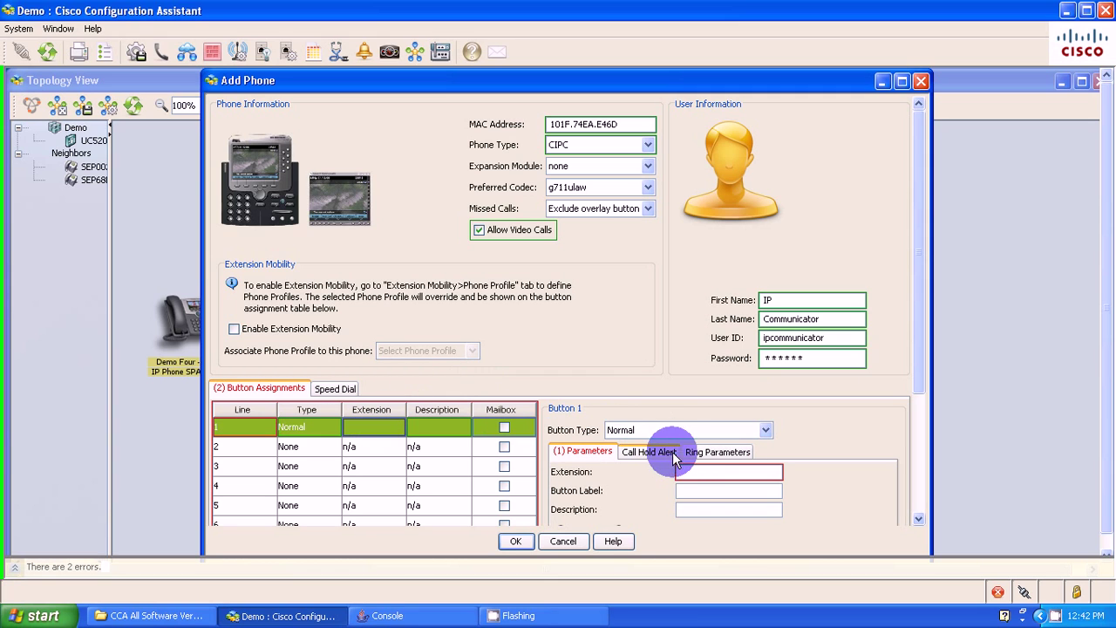
click(691, 472)
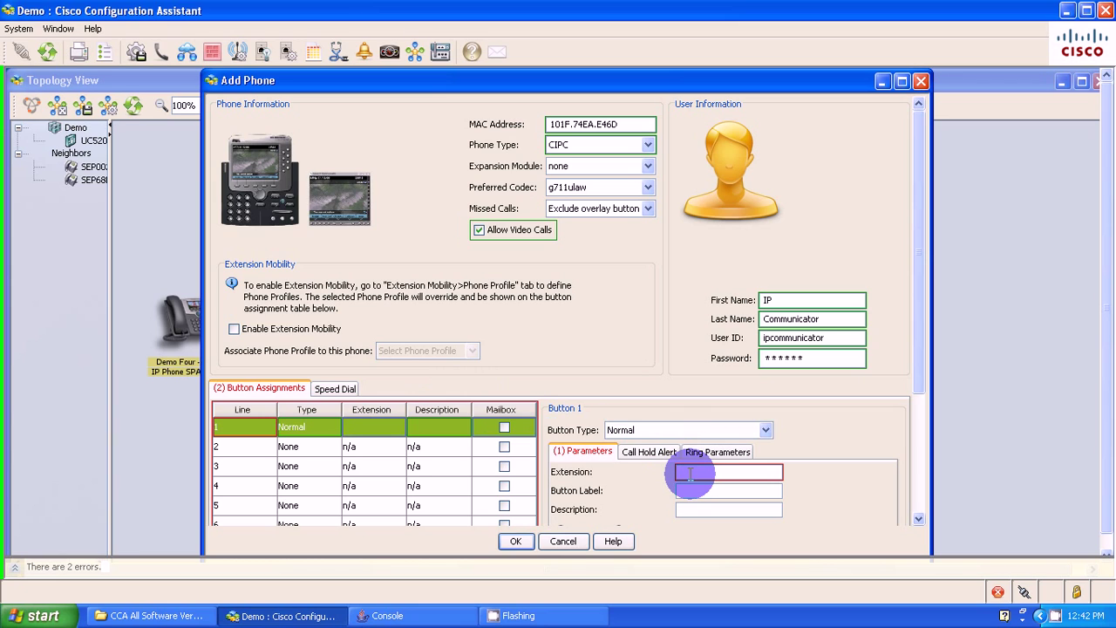
text(228)
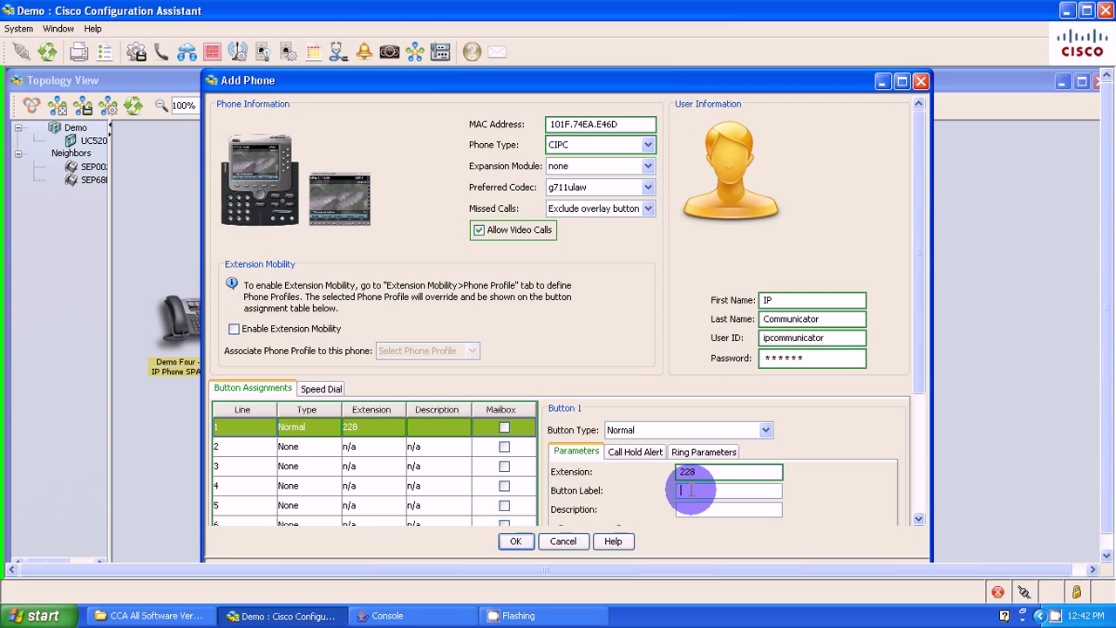
text(228)
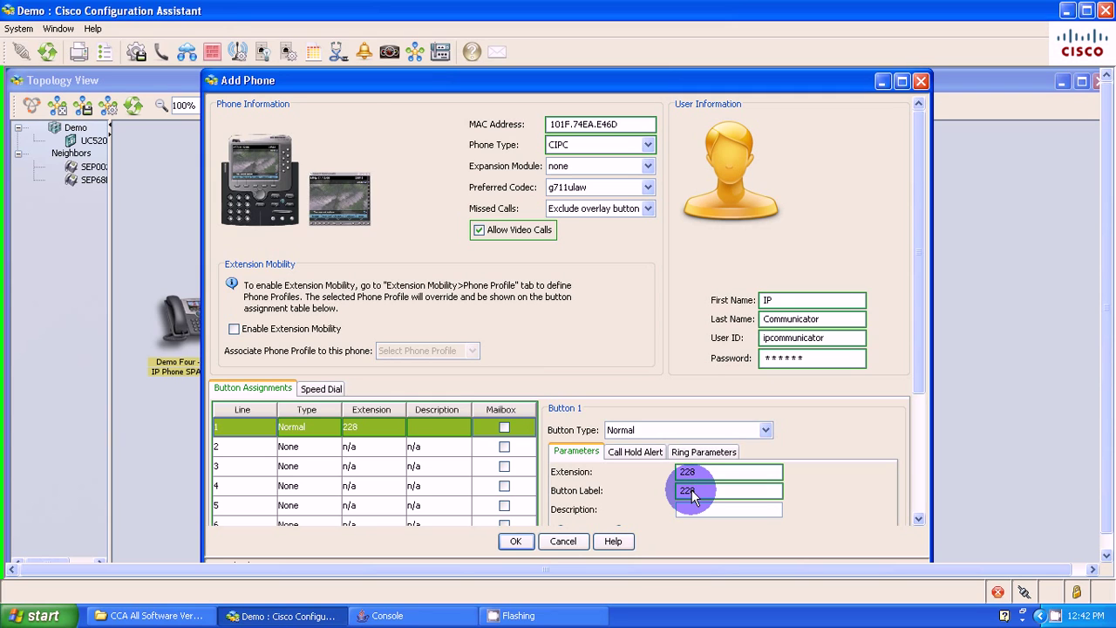
text( IP Comm.)
click(699, 511)
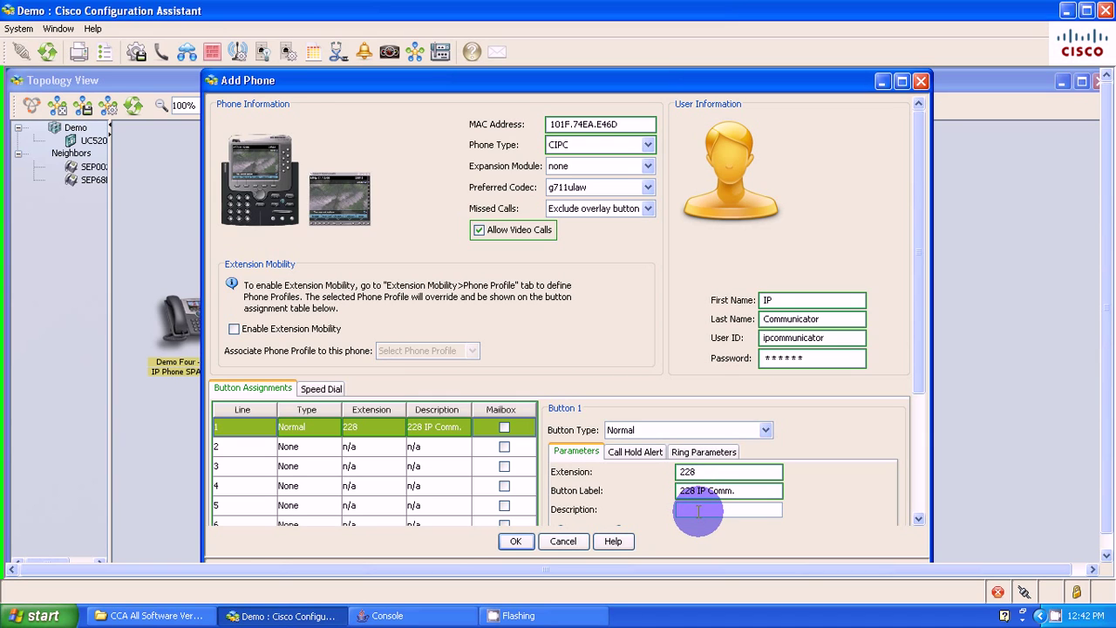
text(IP Comm)
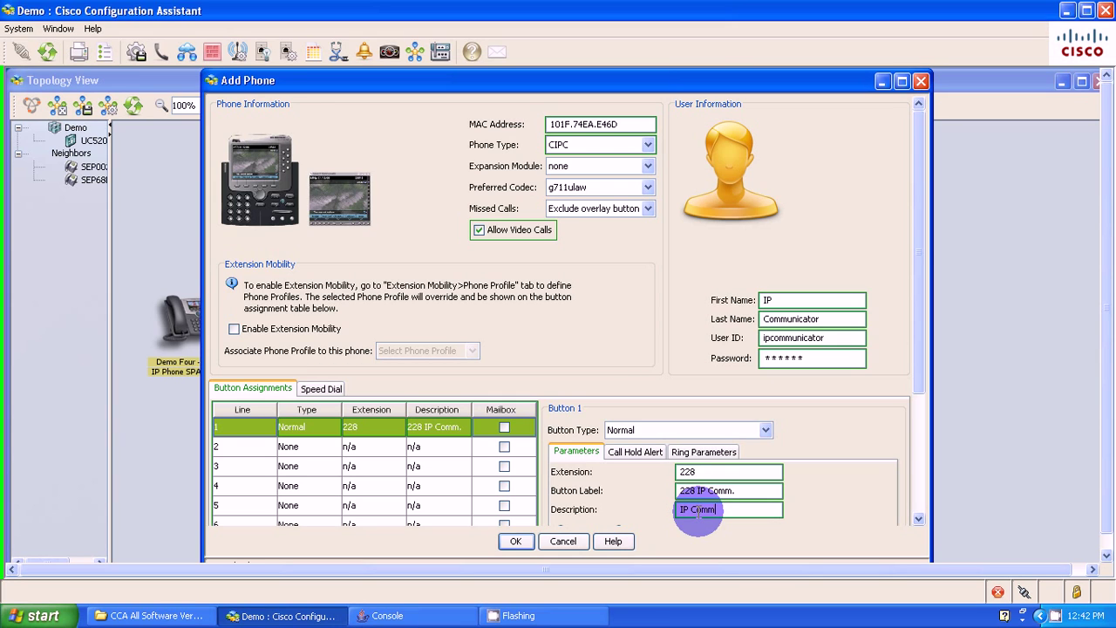
text(unicator)
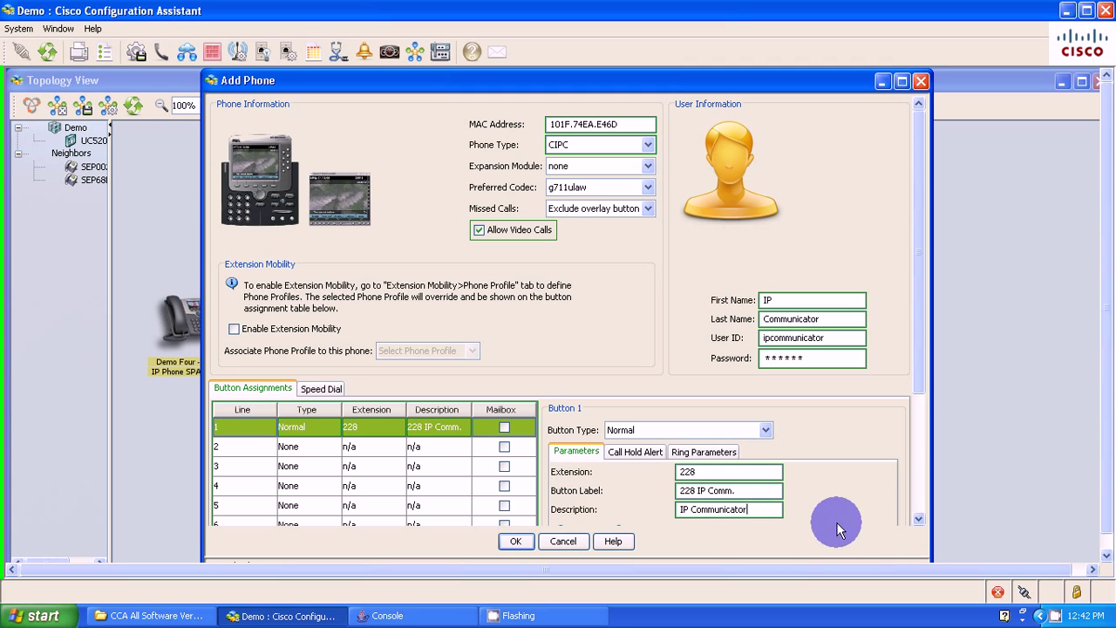
click(918, 520)
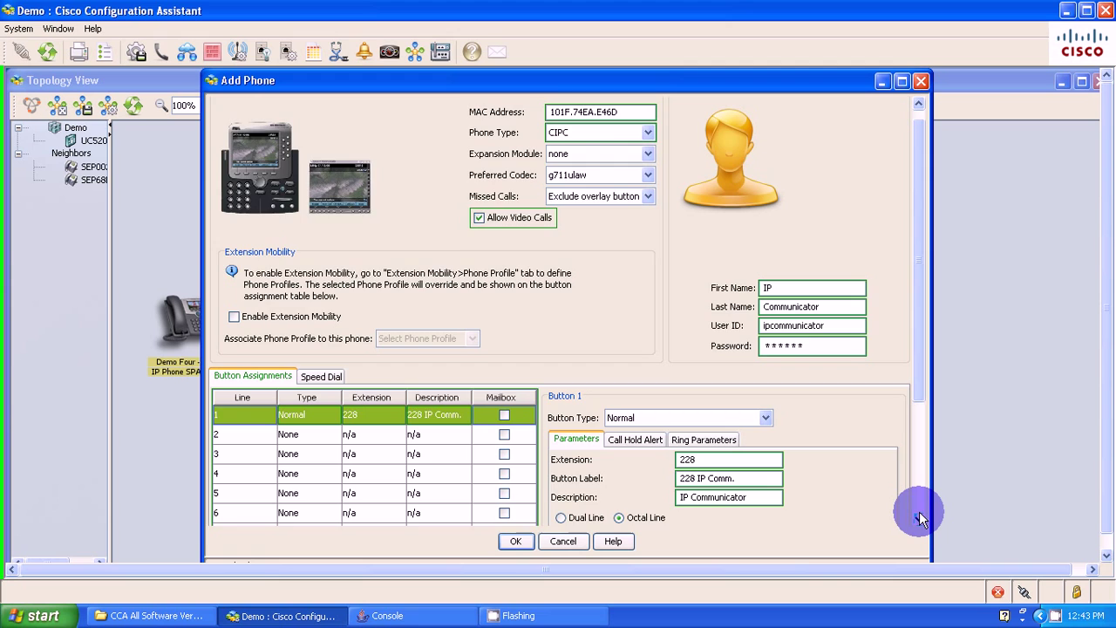
- Enable voicemail on line 228, forwarding busy and unanswered calls to 399 after 20 seconds
click(921, 513)
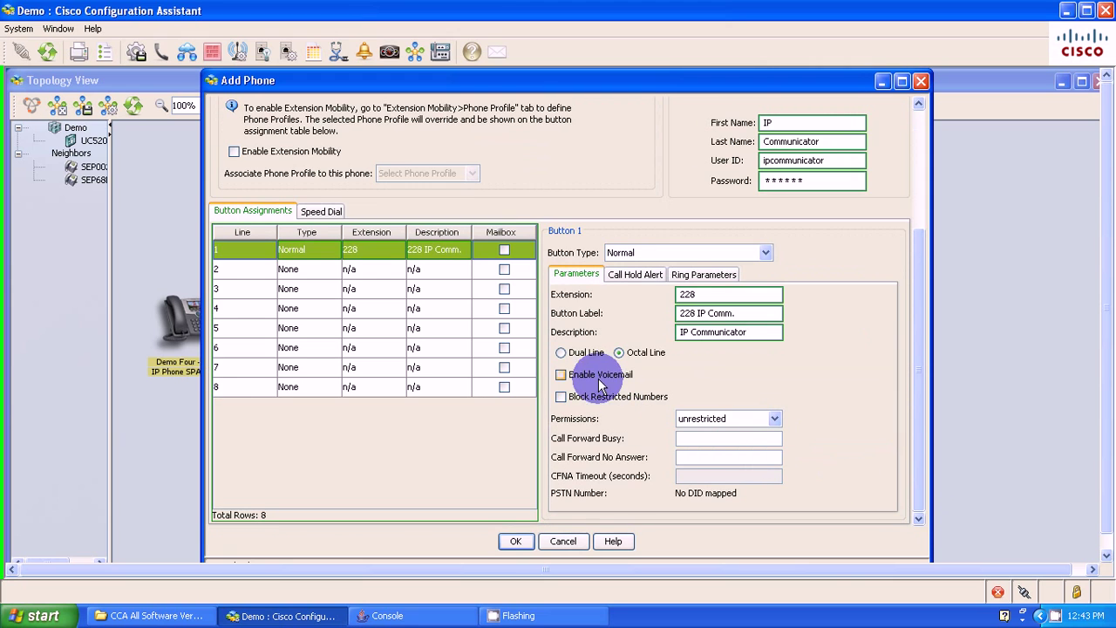
click(559, 375)
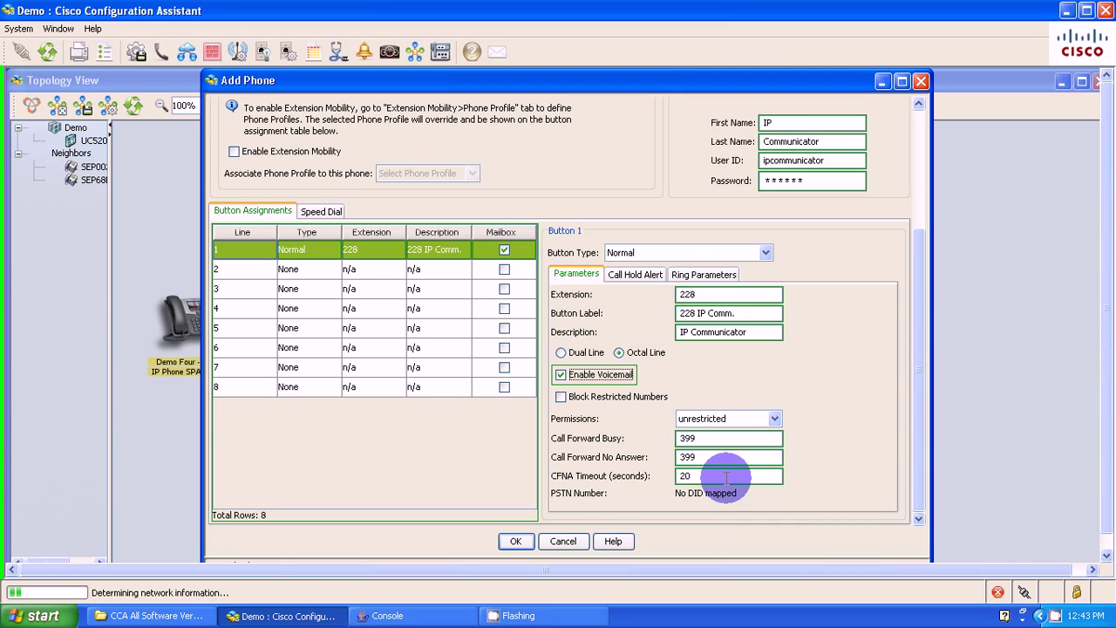
- Choose 'When idle or alert shared' for call hold alert and change the timeout from 15 to 60
click(635, 275)
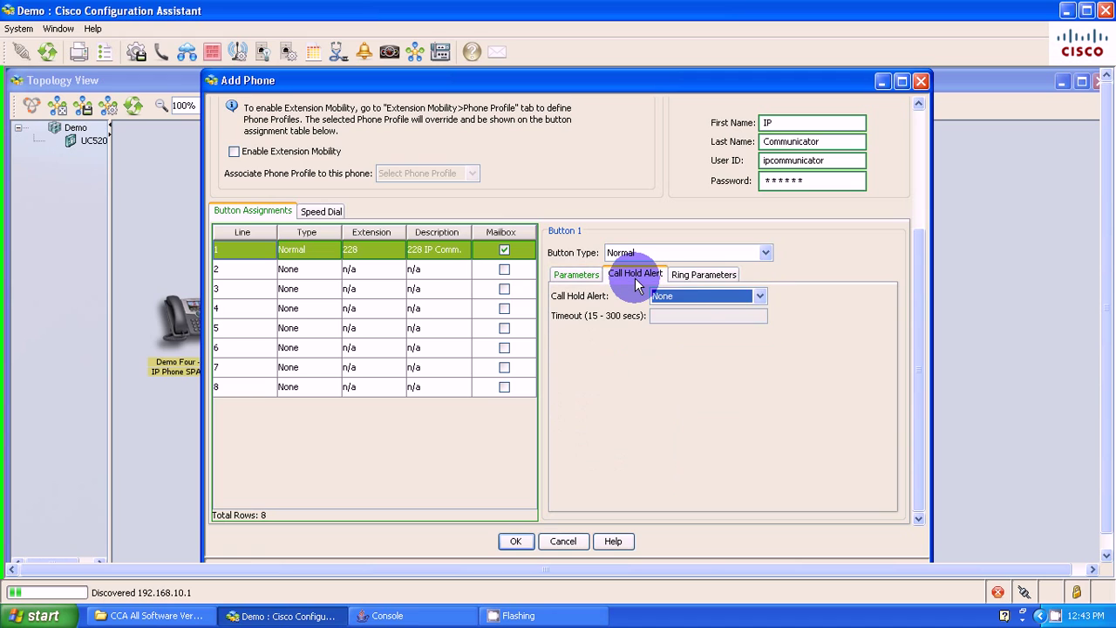
click(760, 296)
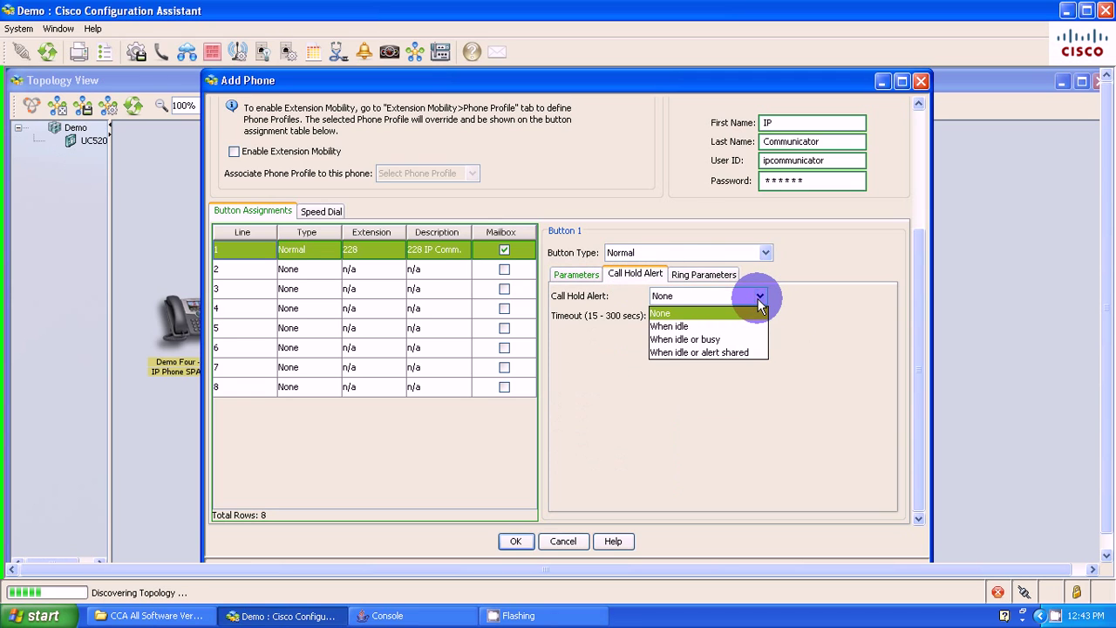
click(718, 352)
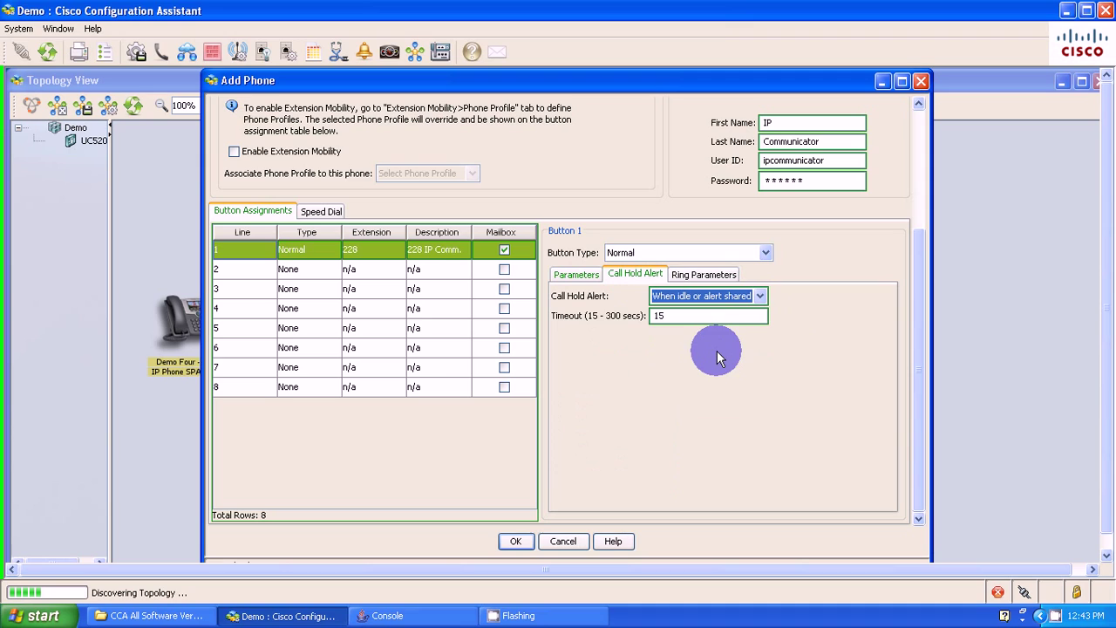
double_click(692, 317)
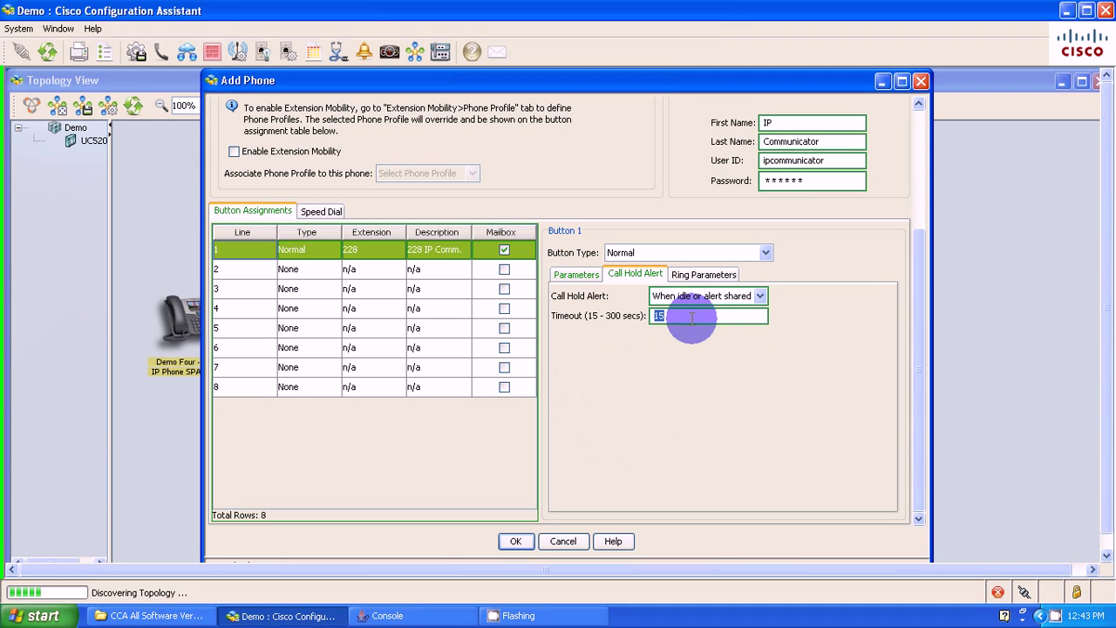
text(60)
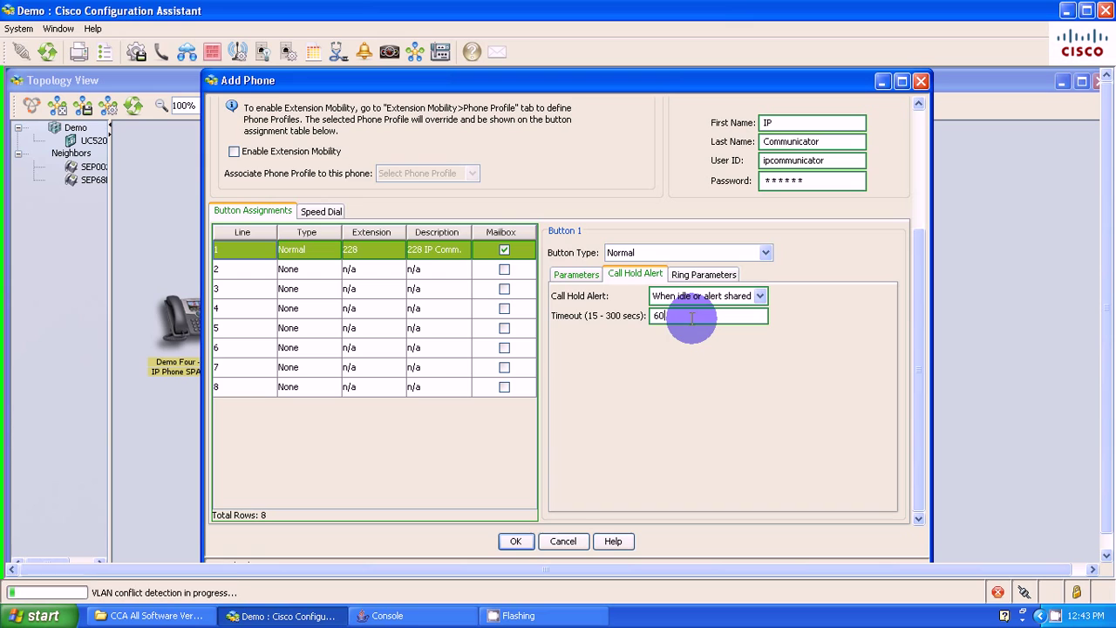
- Send the CIPC phone to UC520Demo, acknowledge the success message, and close Users and Phones
click(515, 541)
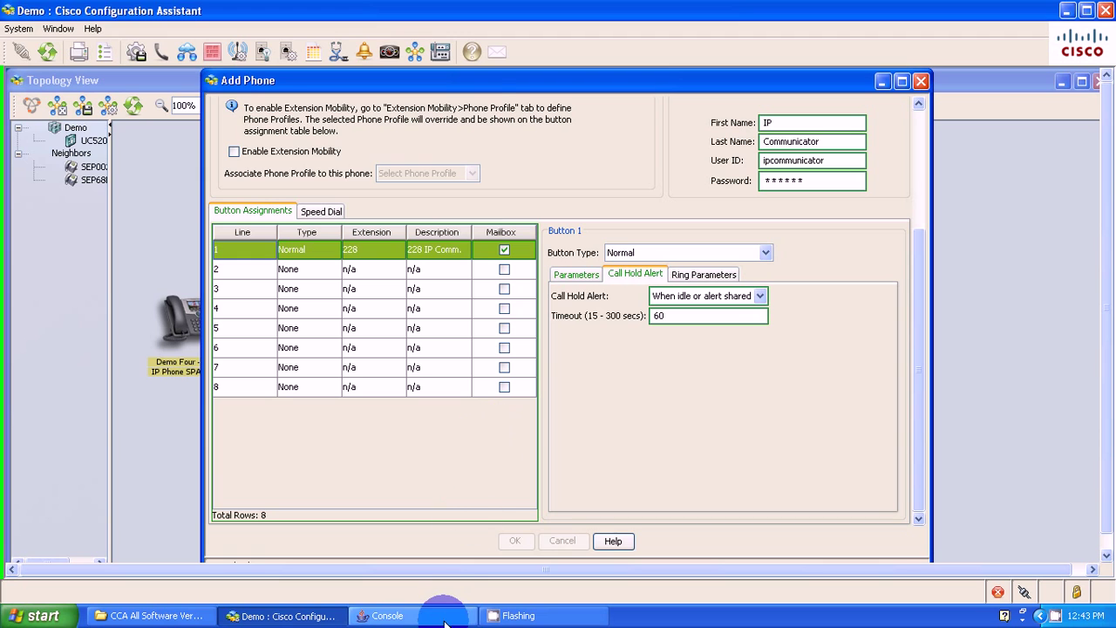
click(459, 615)
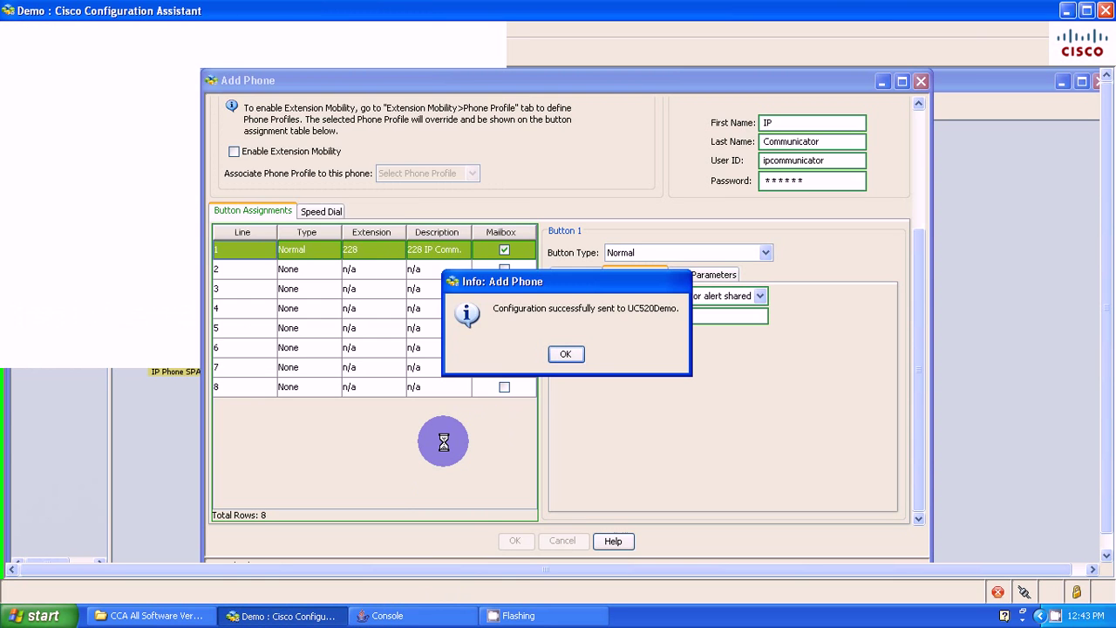
click(570, 366)
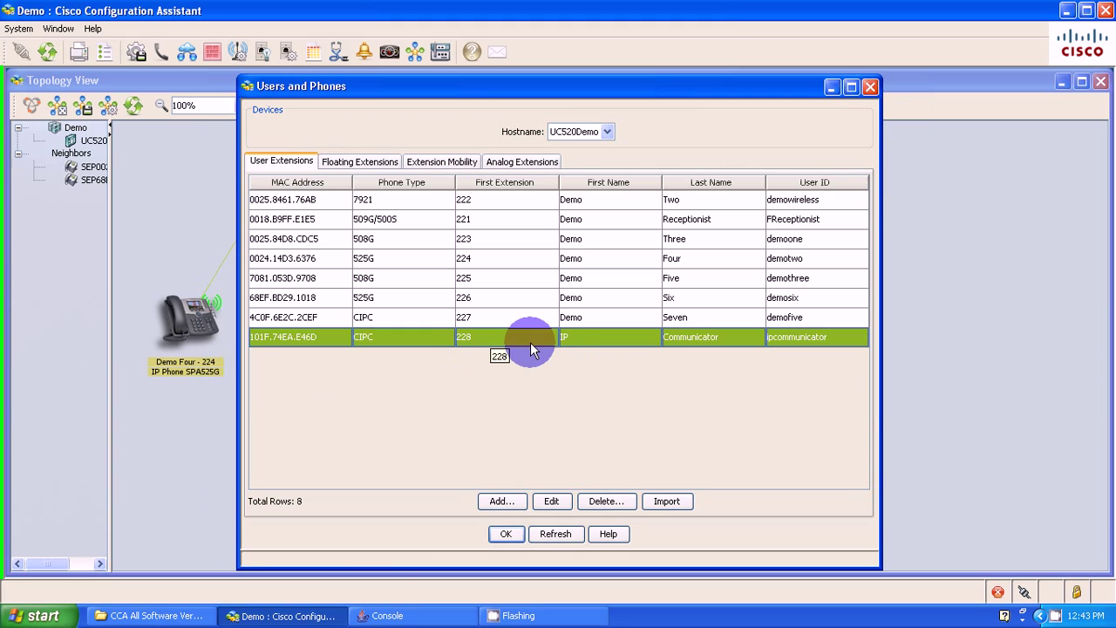
click(500, 530)
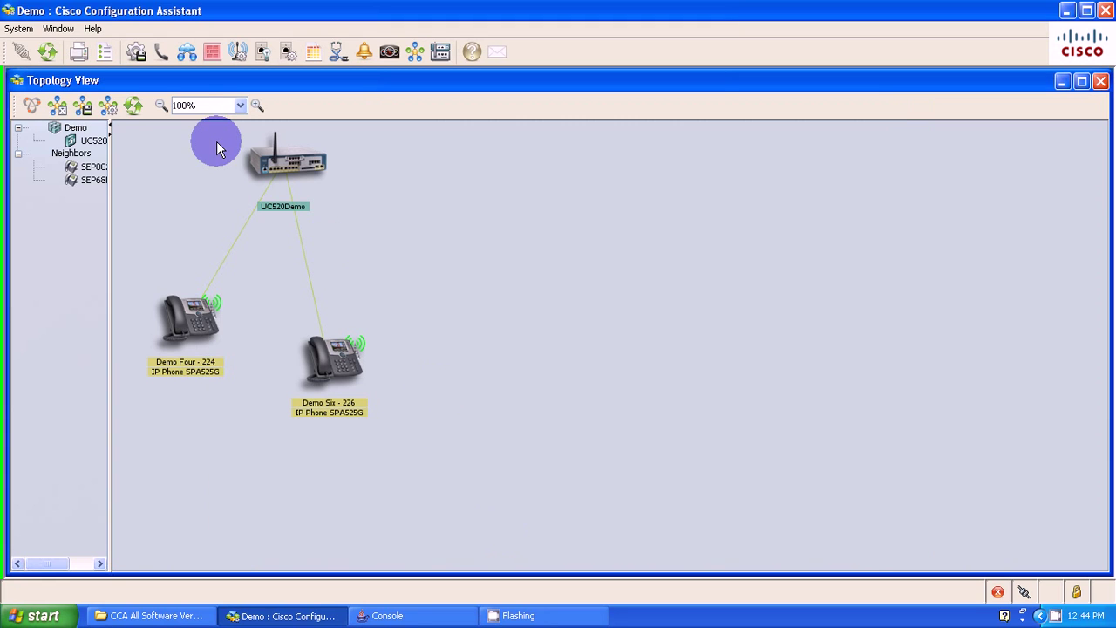
- Save the running configuration to All Devices
click(137, 54)
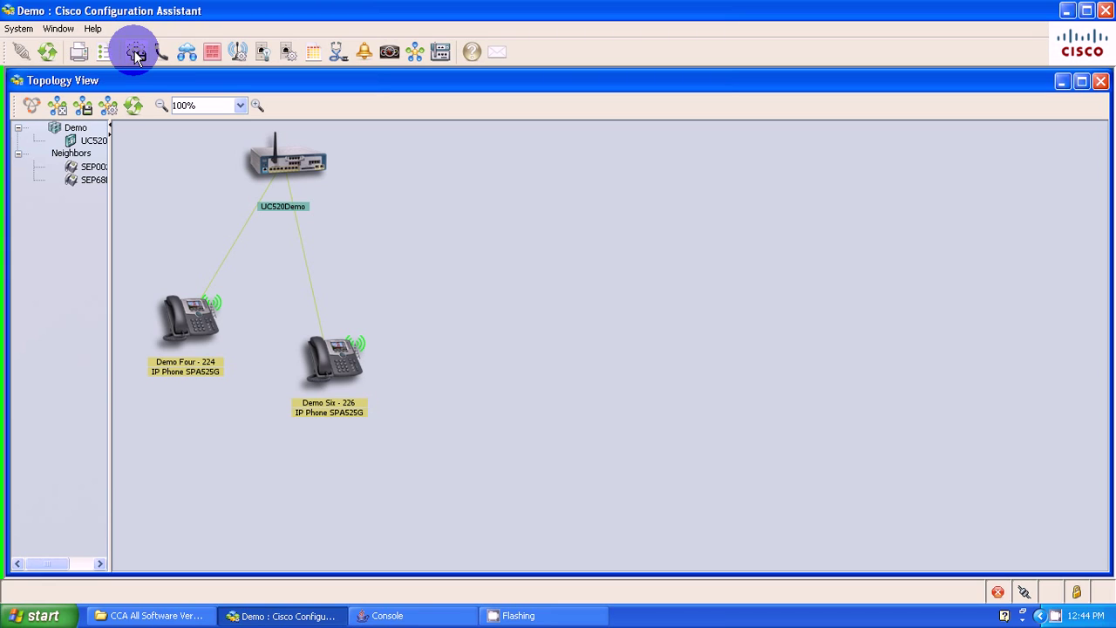
click(137, 54)
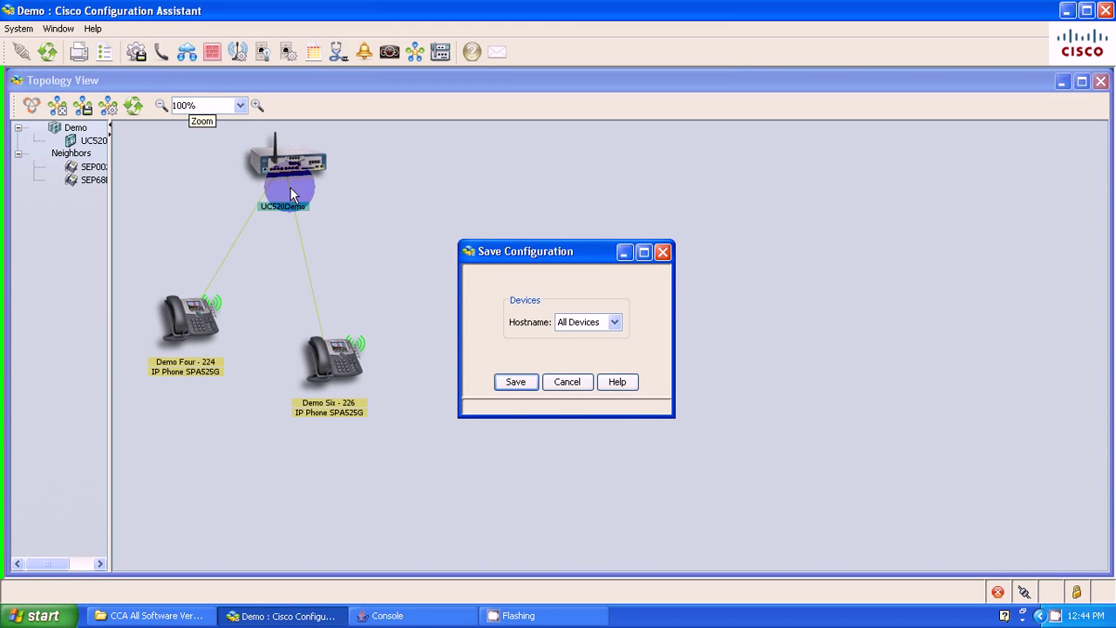
click(500, 380)
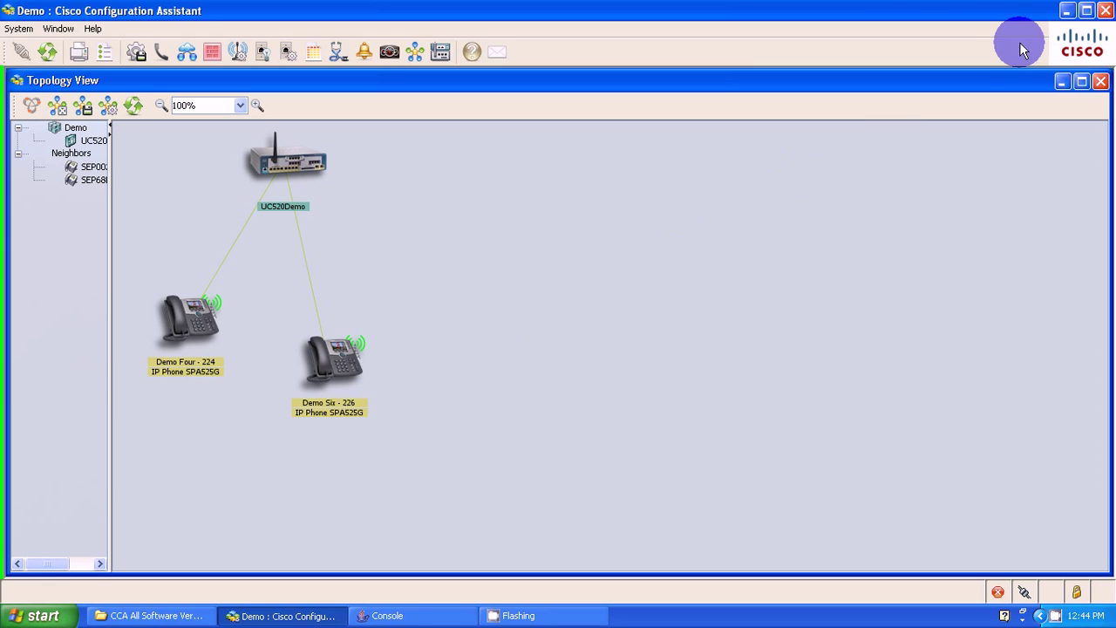
- Exit Configuration Assistant, keeping the changed topology layout and dismissing the saved message
click(1106, 13)
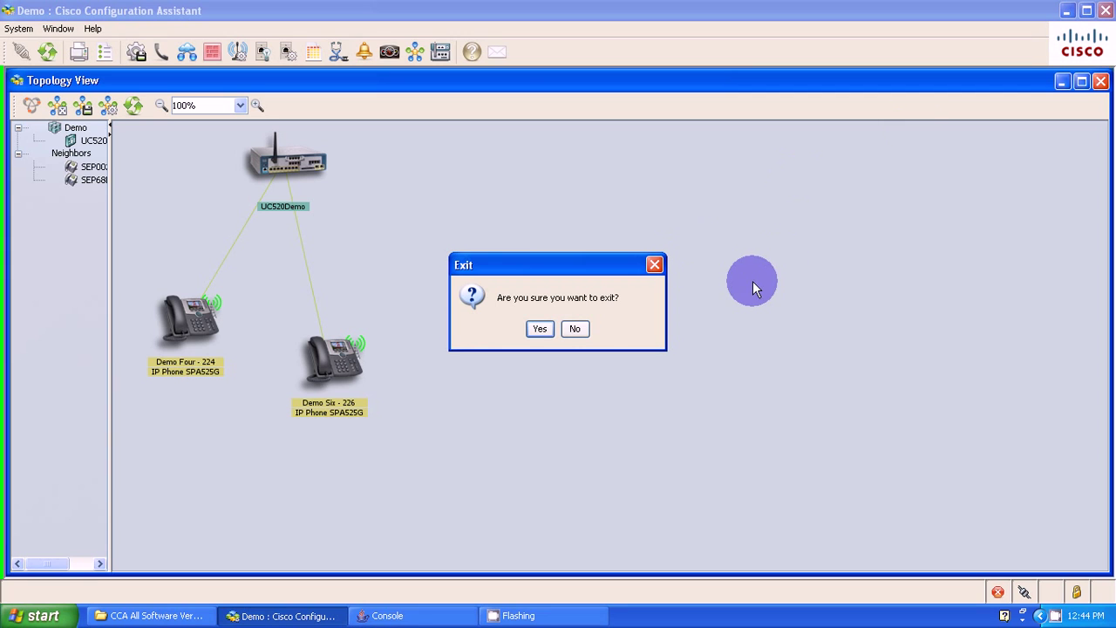
click(538, 330)
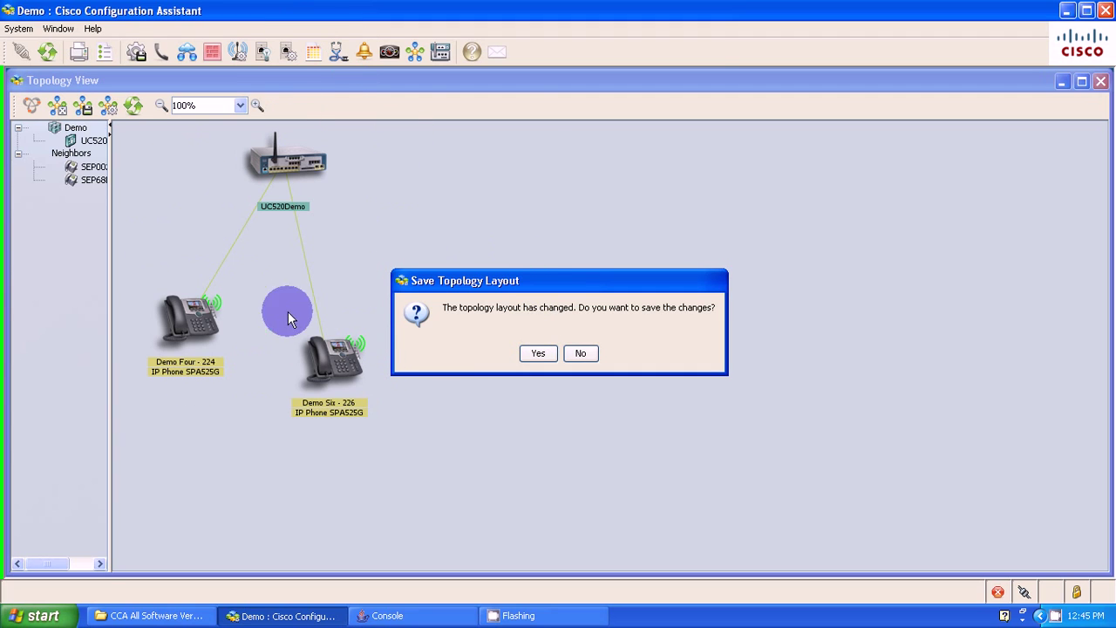
click(527, 349)
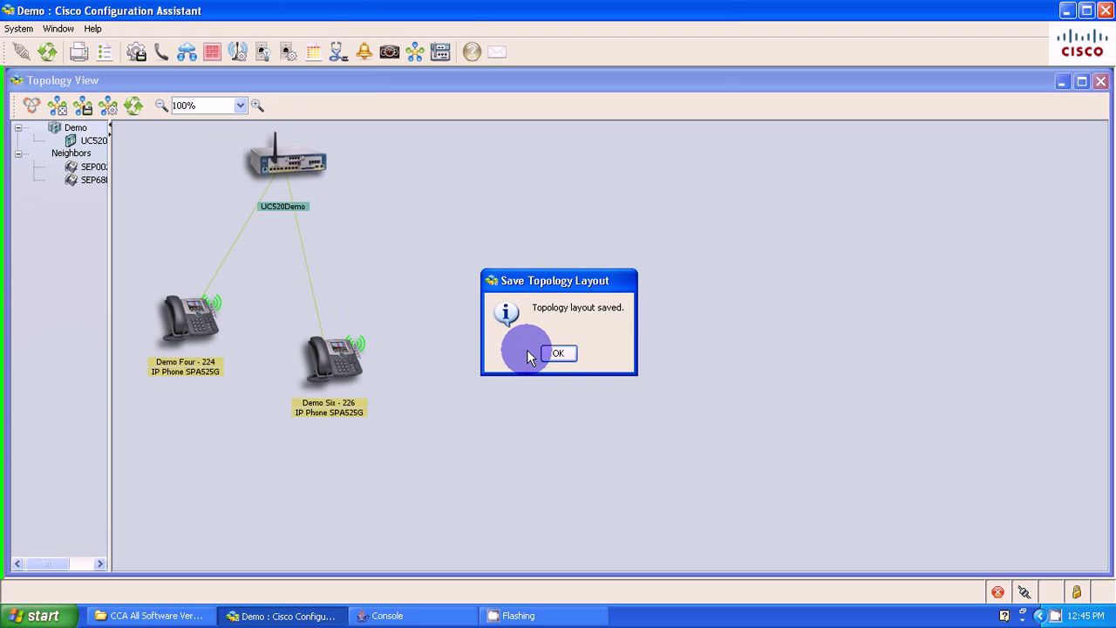
click(554, 350)
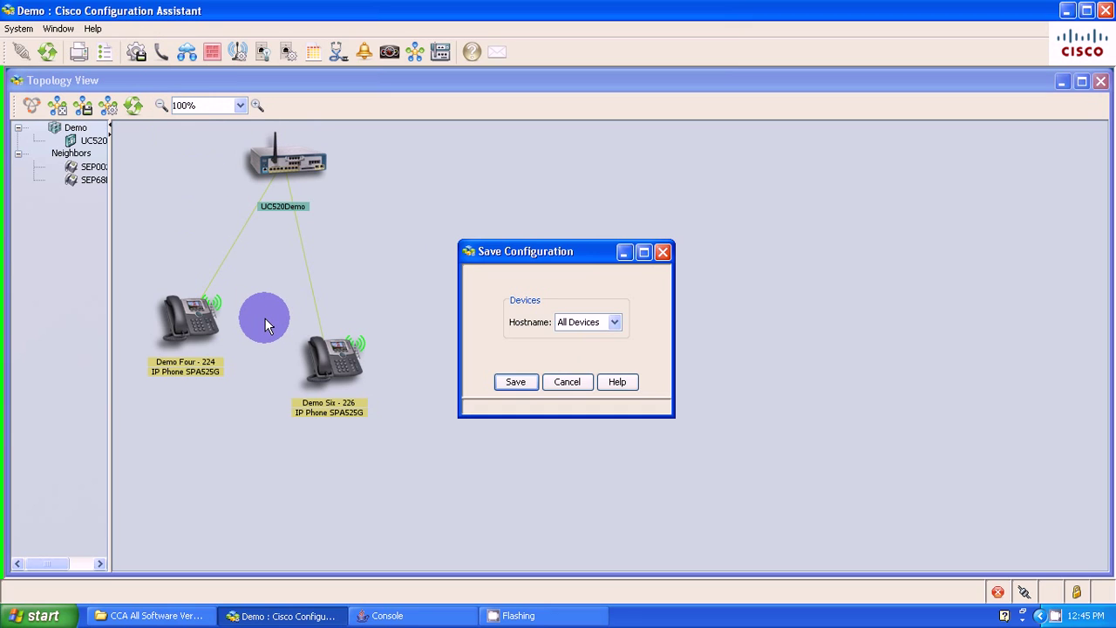
- Save the configuration to All Devices so Configuration Assistant can close
click(515, 382)
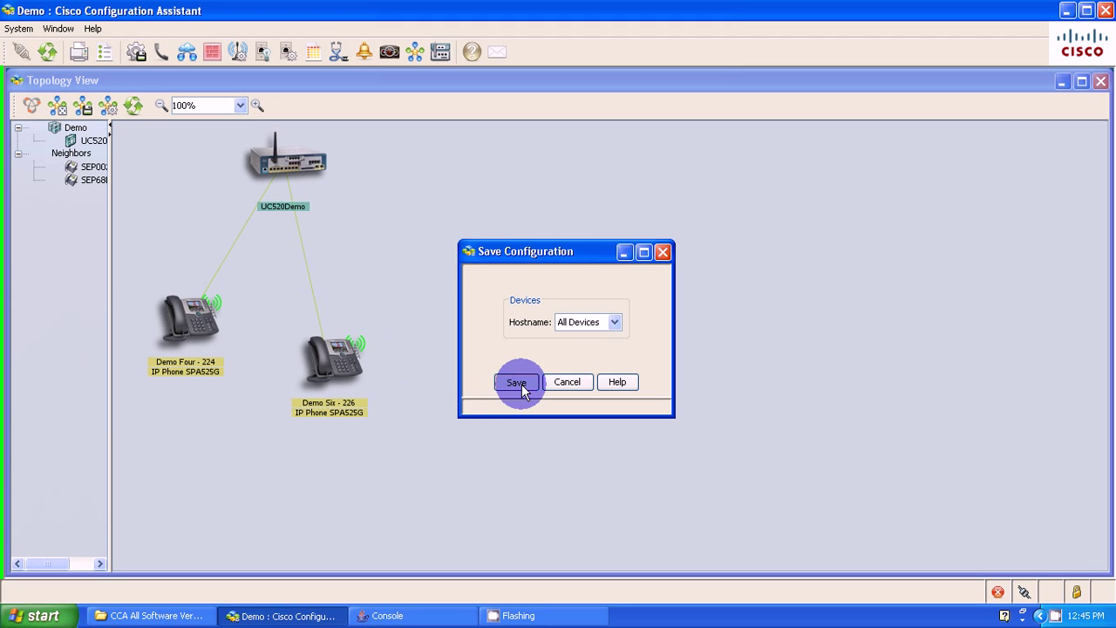